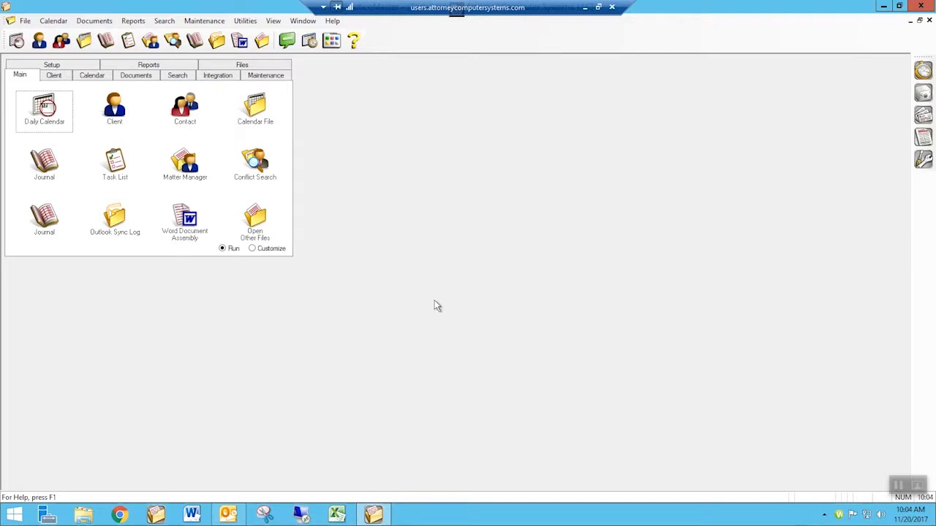
Copy the current working directory path \\acs-deployment\s\STI from the About PracticeMaster information and exit PracticeMaster
left_click(332, 21)
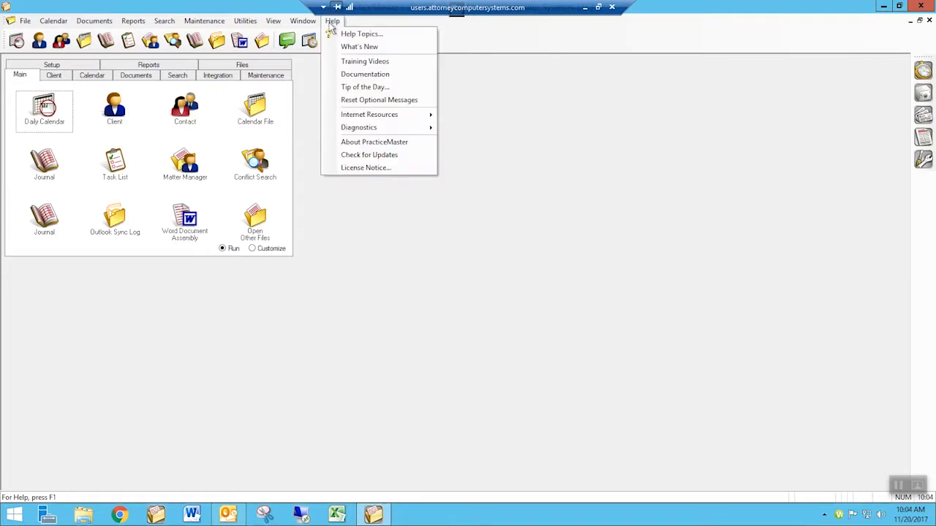
left_click(371, 142)
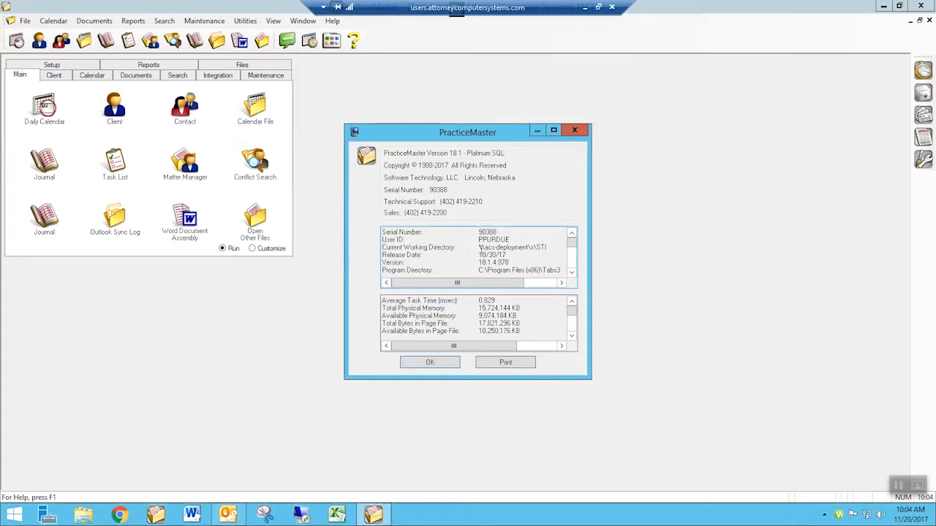
left_click_drag(479, 249, 557, 249)
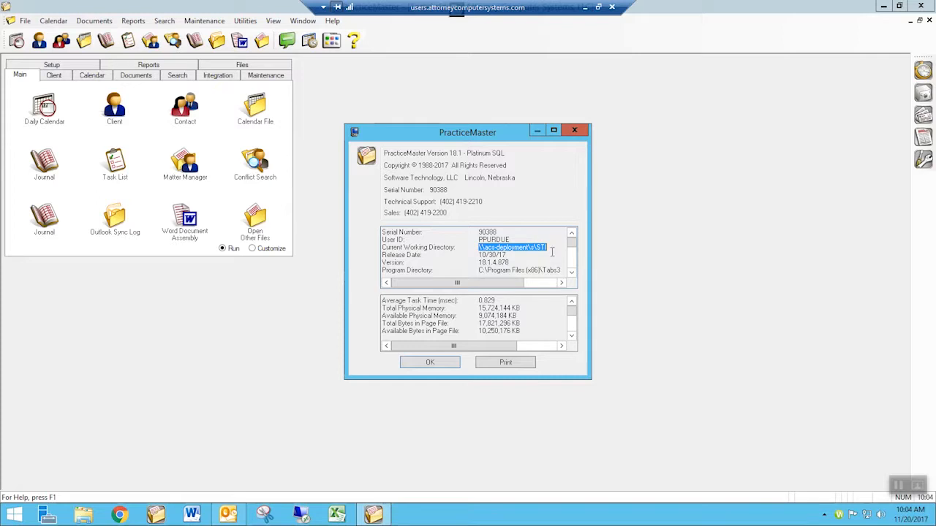
right_click(545, 248)
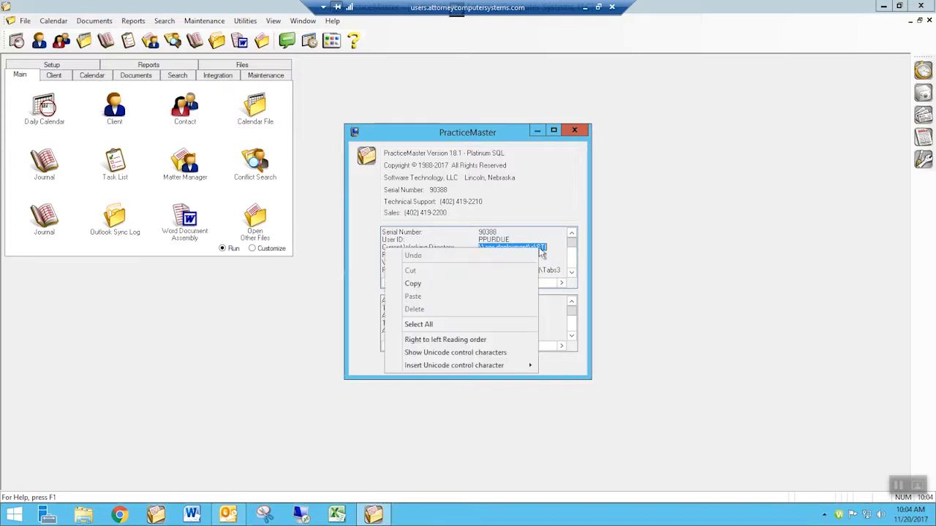
left_click(476, 284)
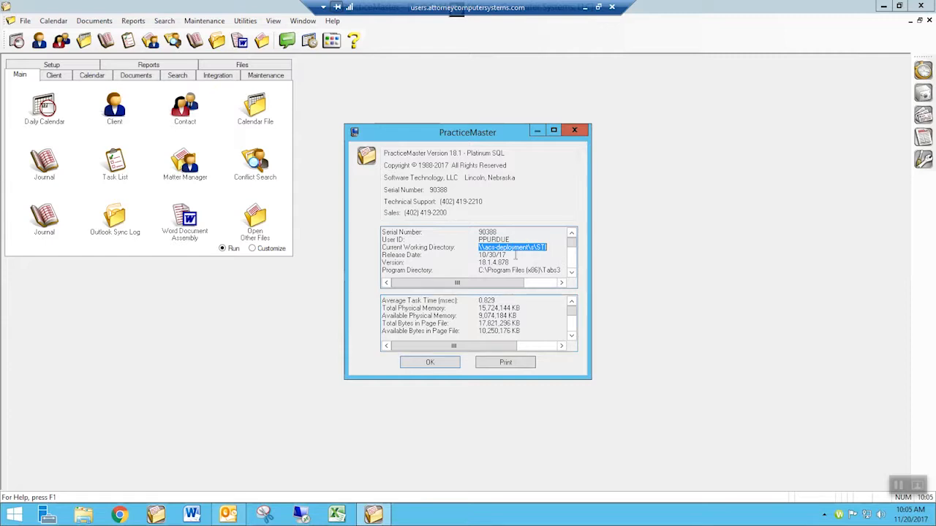
left_click(453, 364)
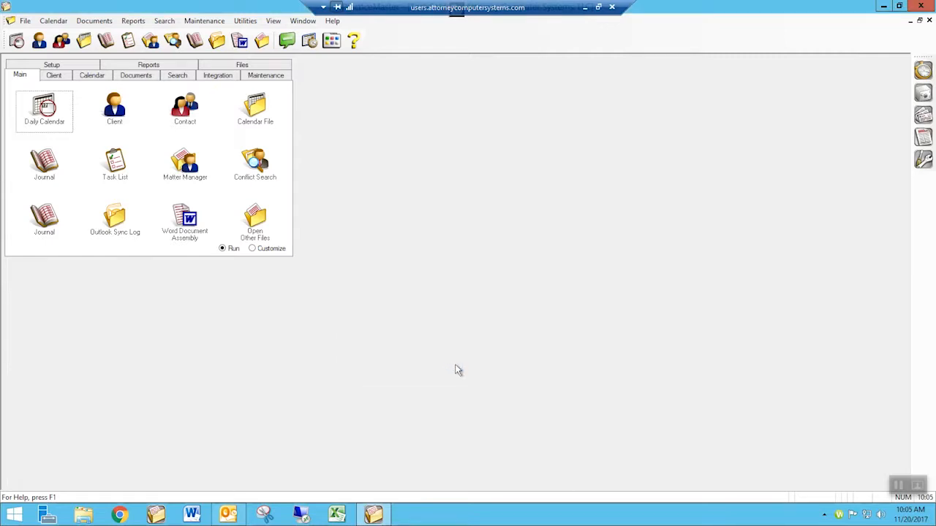
left_click(920, 8)
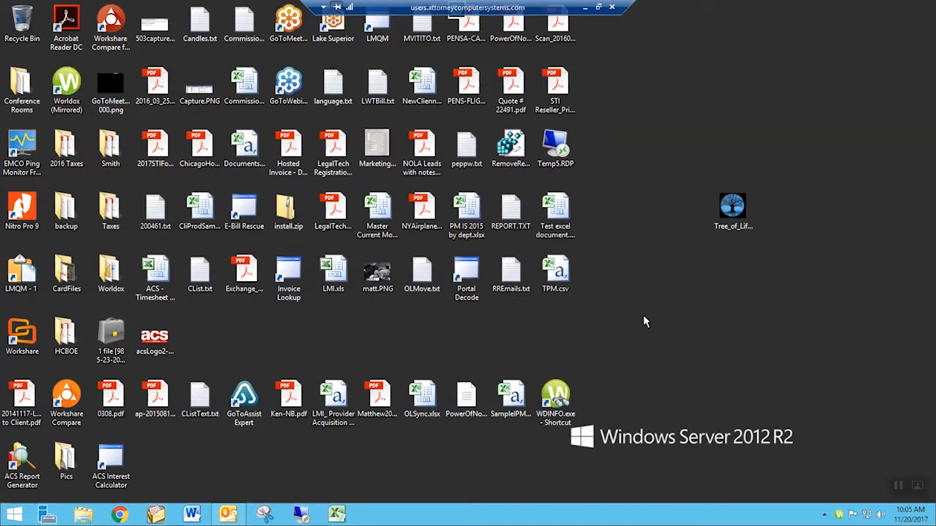
Open the copied working directory path in a File Explorer window and close that window again
left_click(83, 515)
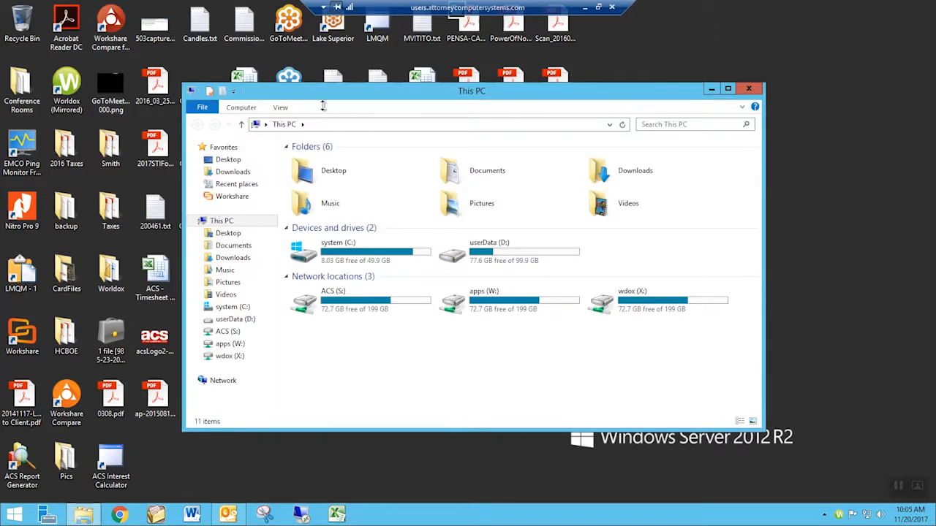
left_click(325, 126)
right_click(324, 130)
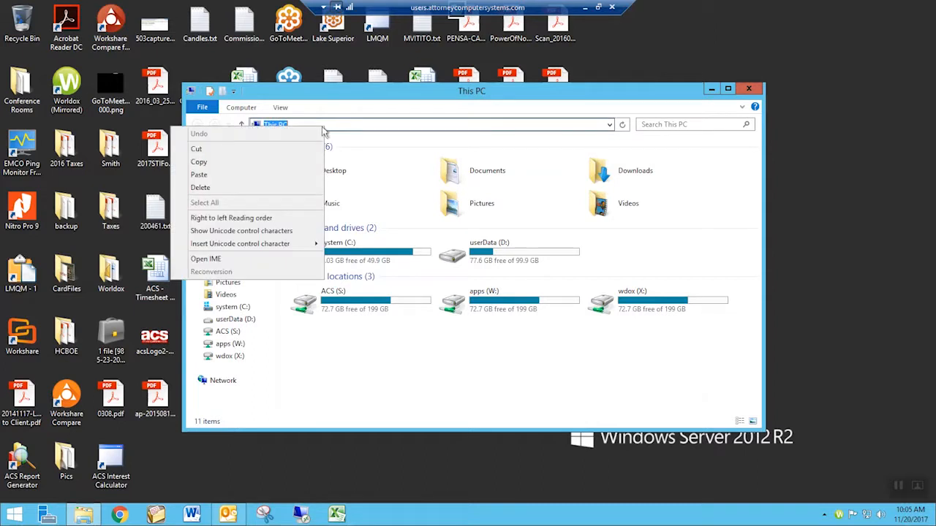
left_click(246, 176)
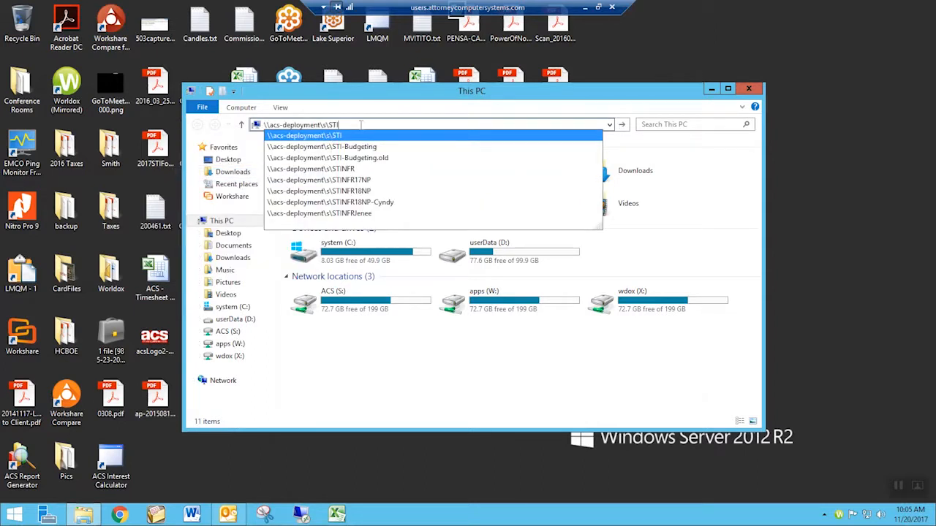
key("Return")
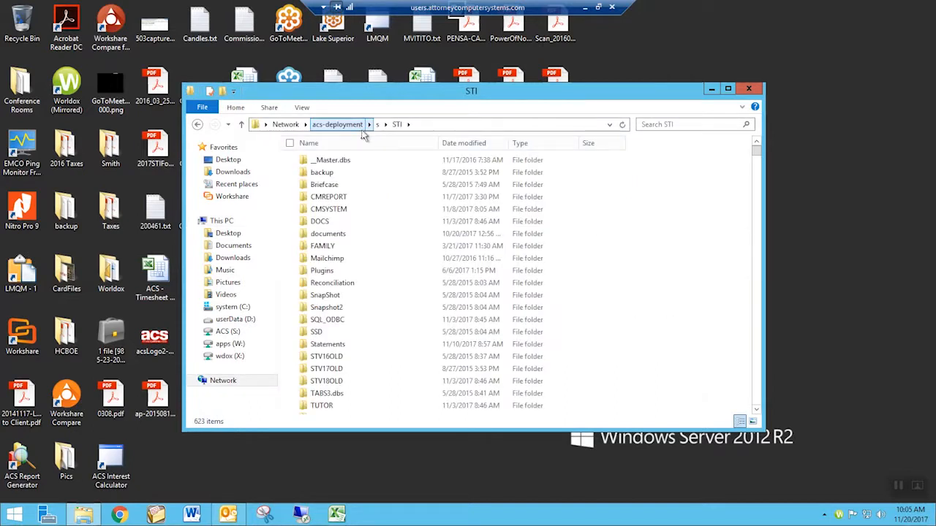
left_click(749, 89)
Open This PC from the Start screen and minimize its window
left_click(14, 515)
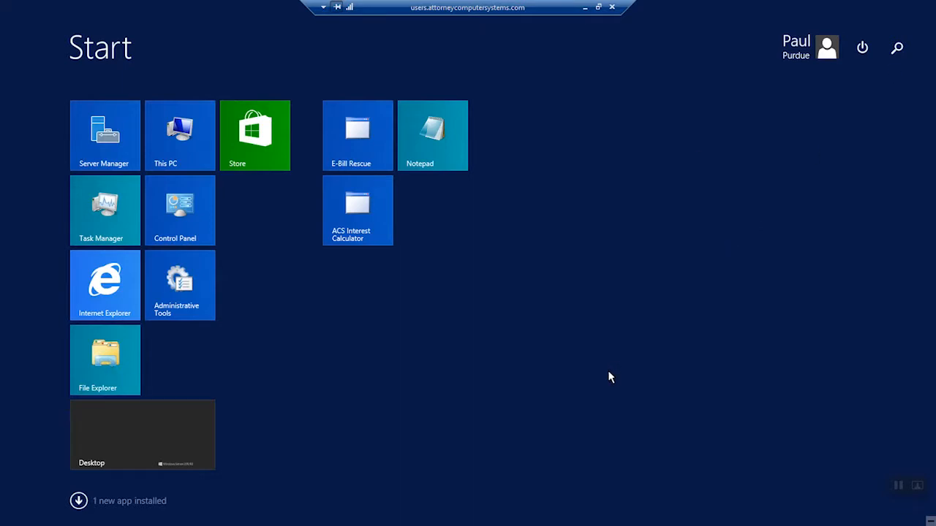
key("super")
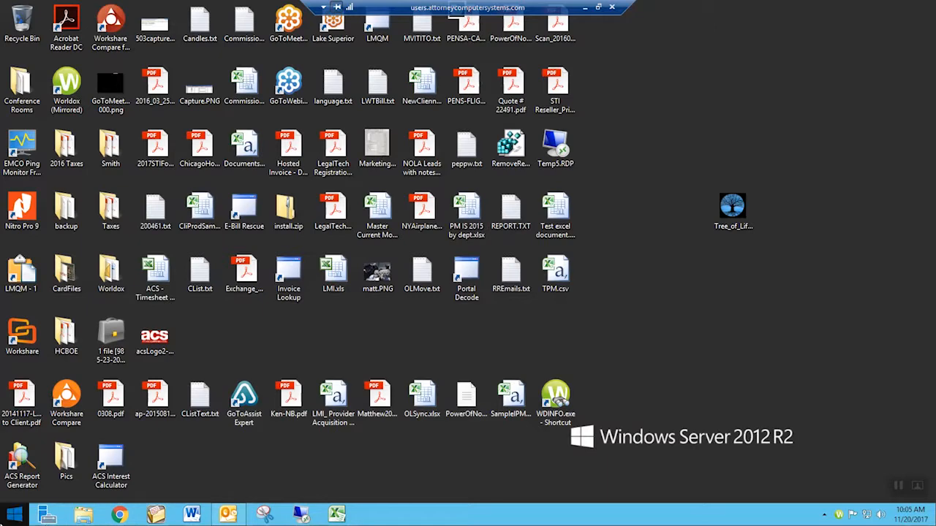
left_click(13, 516)
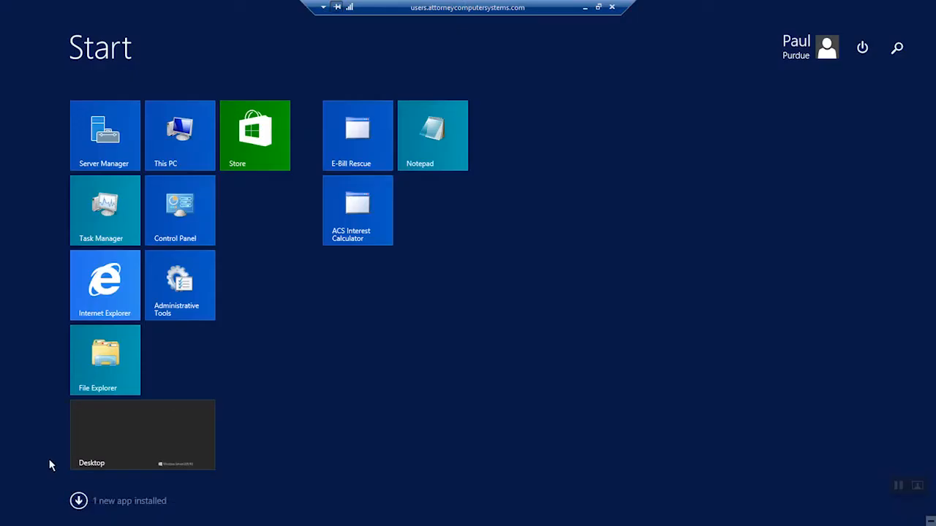
right_click(183, 143)
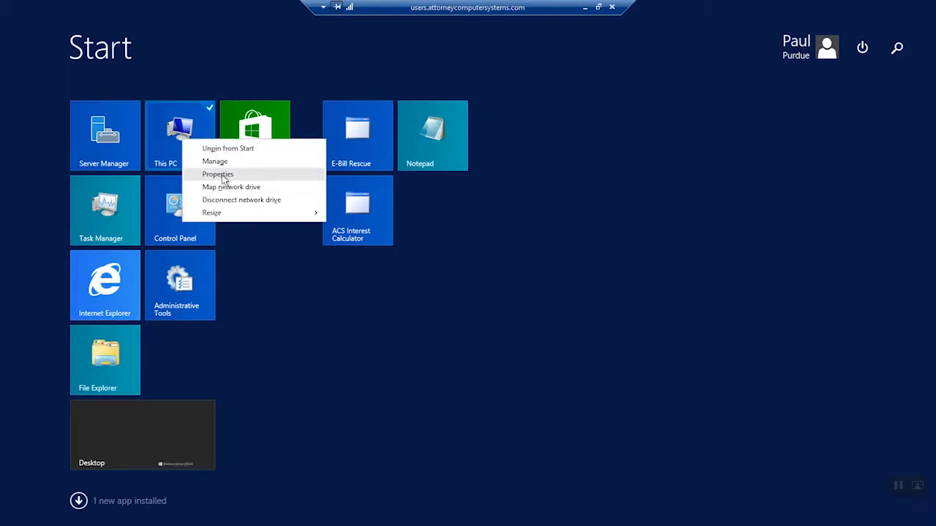
left_click(172, 141)
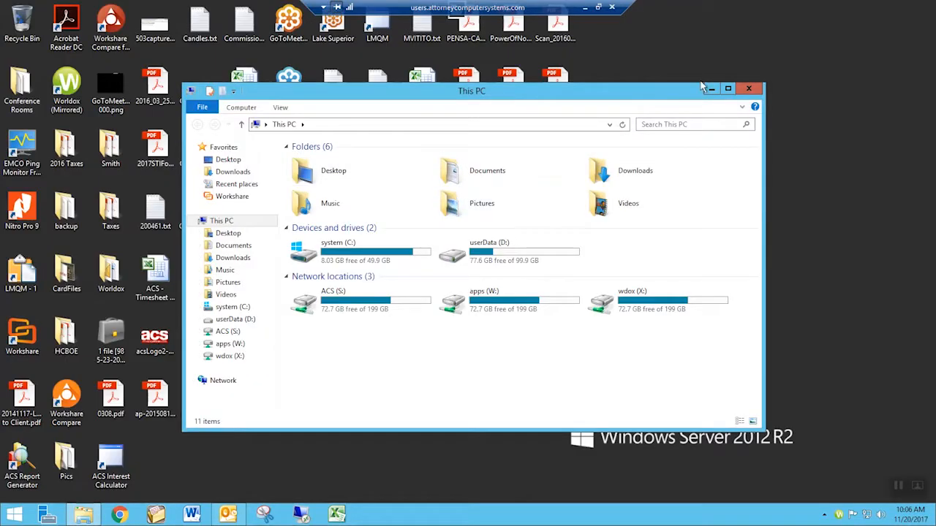
left_click(709, 89)
Bring up File Explorer and go to the copied network path \\acs-deployment\s\STI
left_click(84, 517)
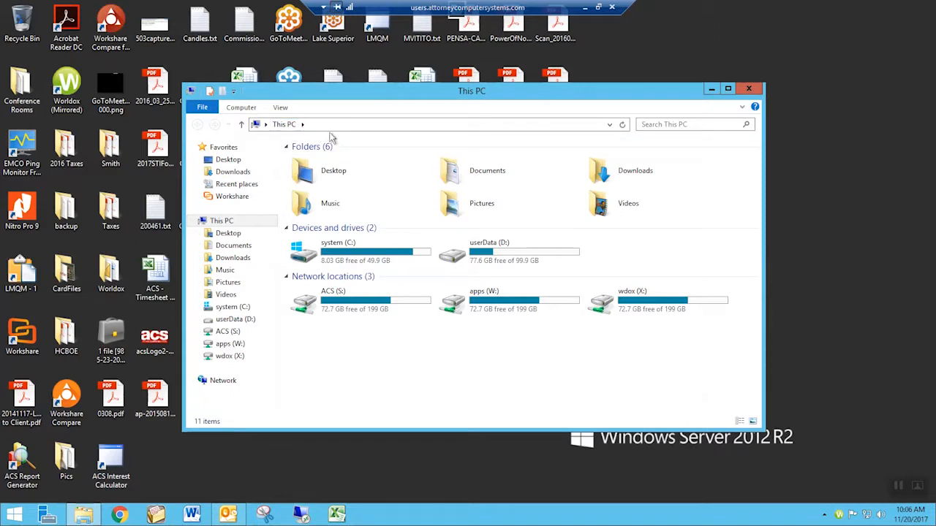
left_click(333, 125)
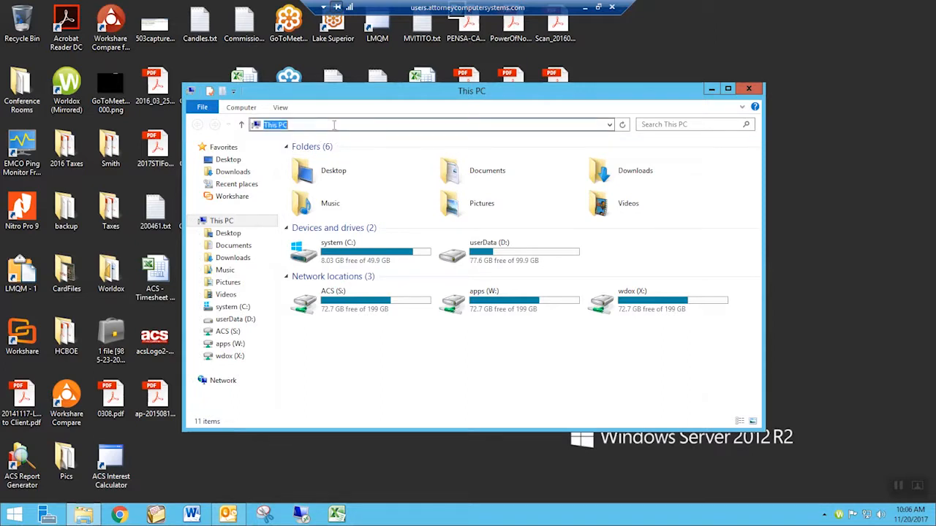
key("ctrl+v")
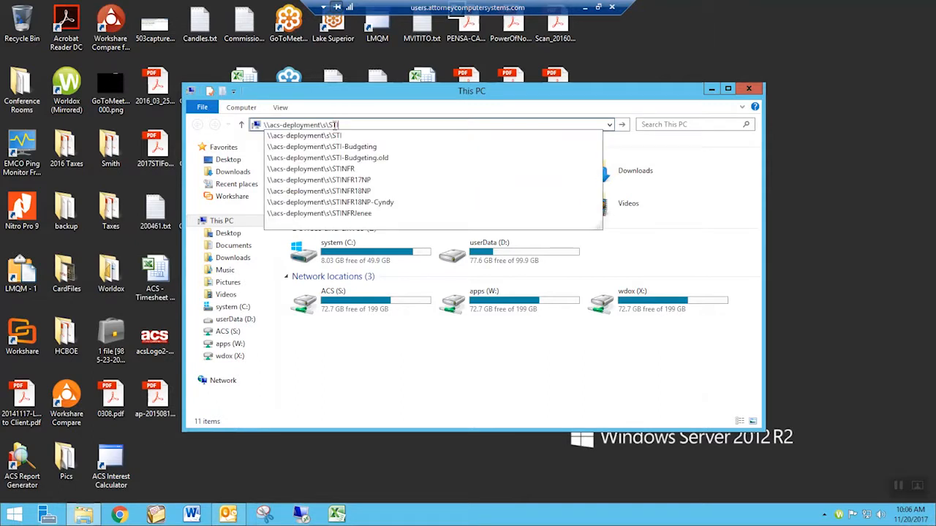
key("Return")
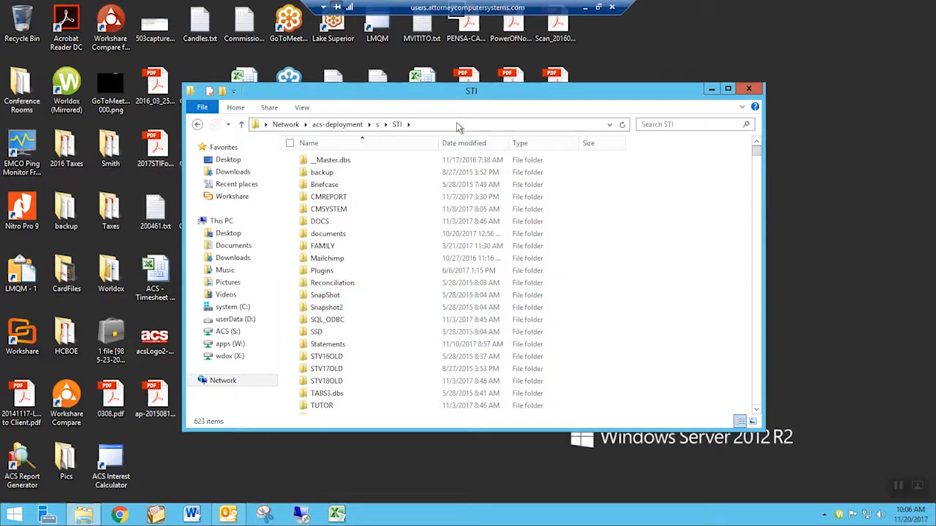
Locate and select setup.exe in the STI folder
left_click(321, 369)
scroll(321, 376, "down", 1)
scroll(322, 377, "down", 15)
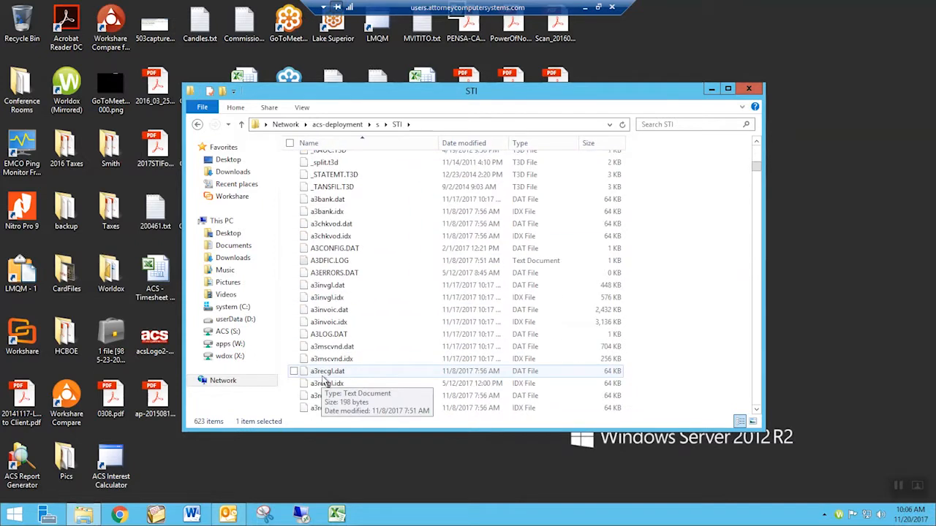
scroll(325, 380, "down", 6)
scroll(327, 376, "down", 6)
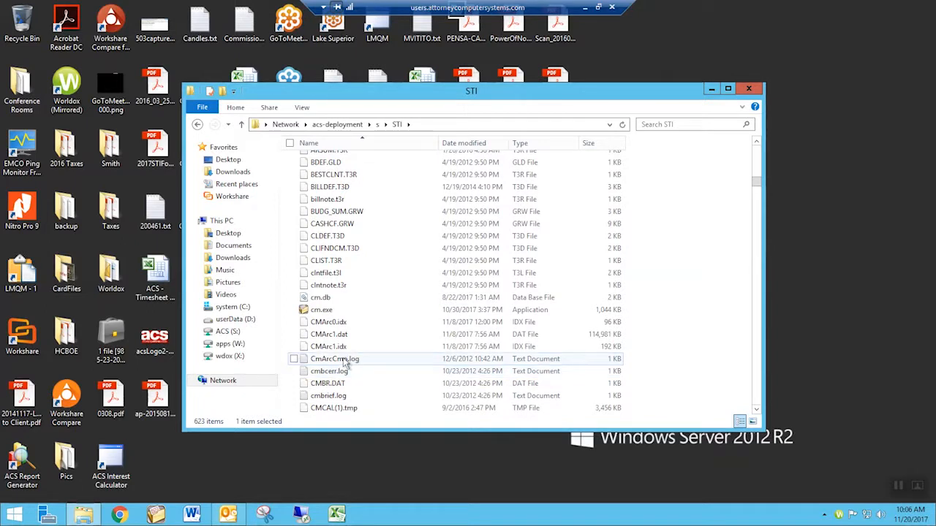
left_click(346, 364)
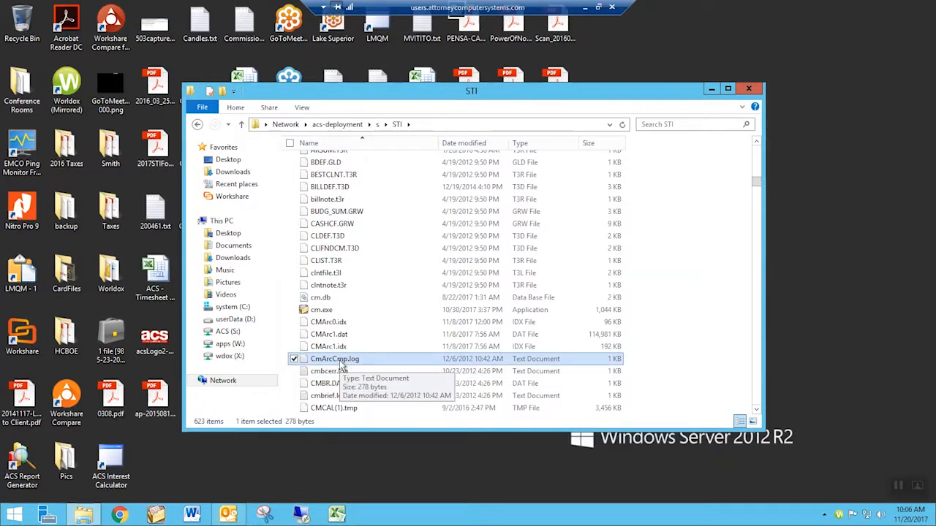
type("set")
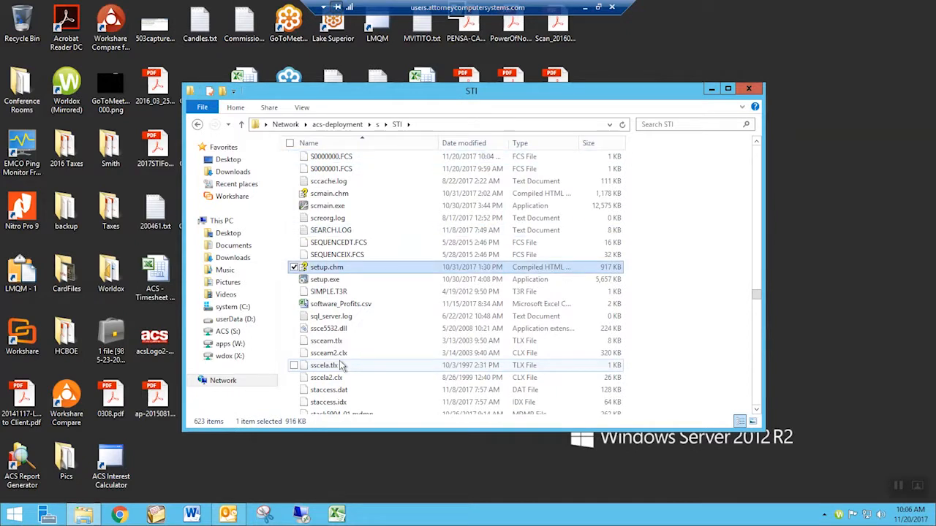
left_click(334, 282)
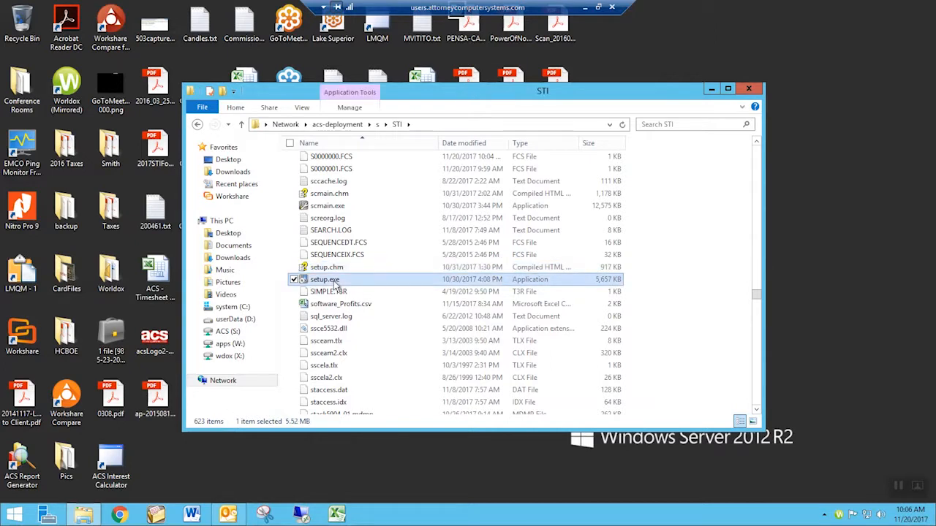
Find setup.exe in the STI folder by the start of its name and run it
scroll(334, 284, "up", 6)
left_click(335, 231)
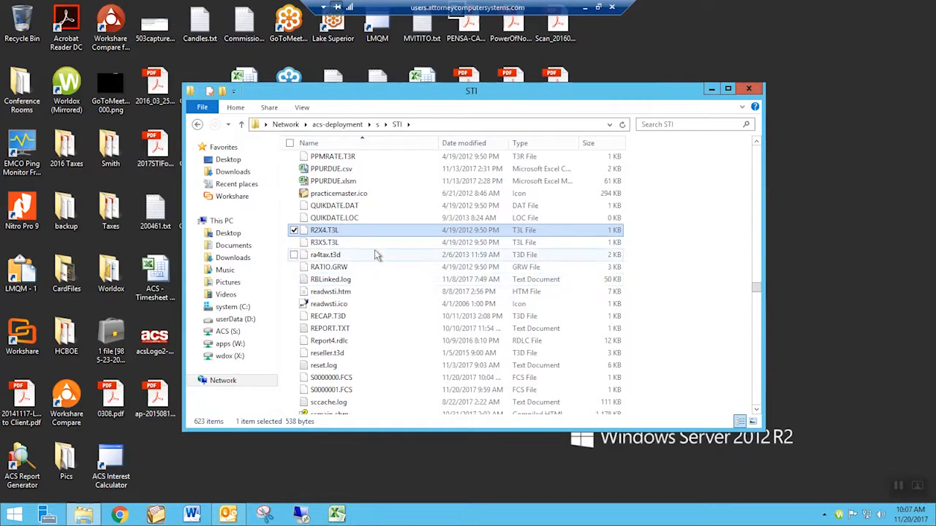
key("s")
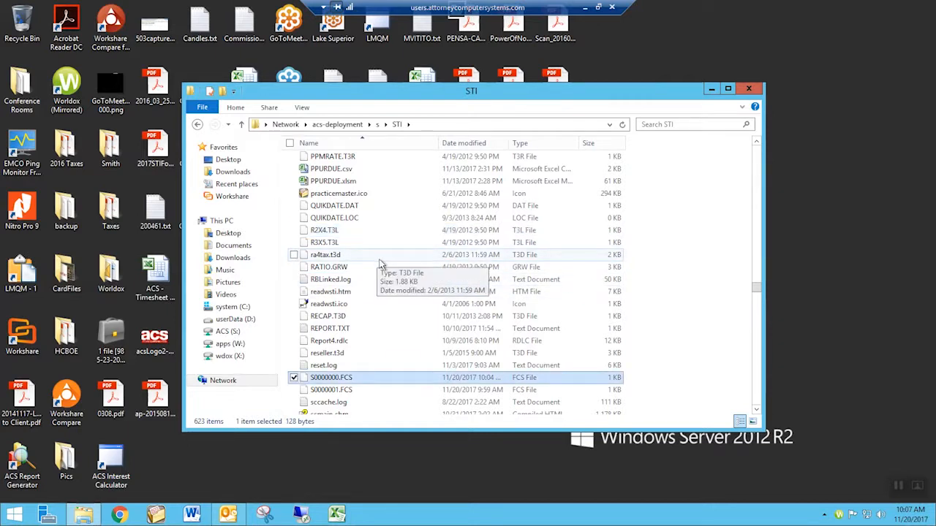
key("e")
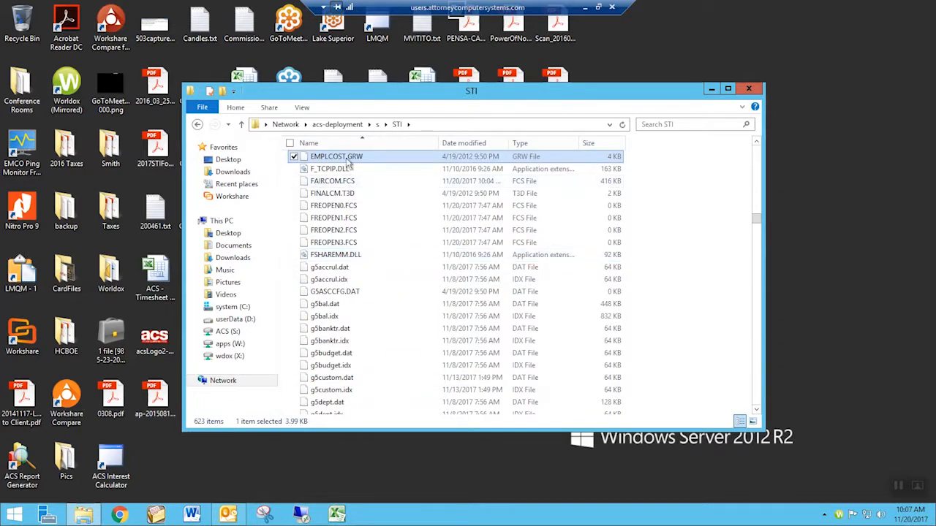
left_click(358, 193)
type("set")
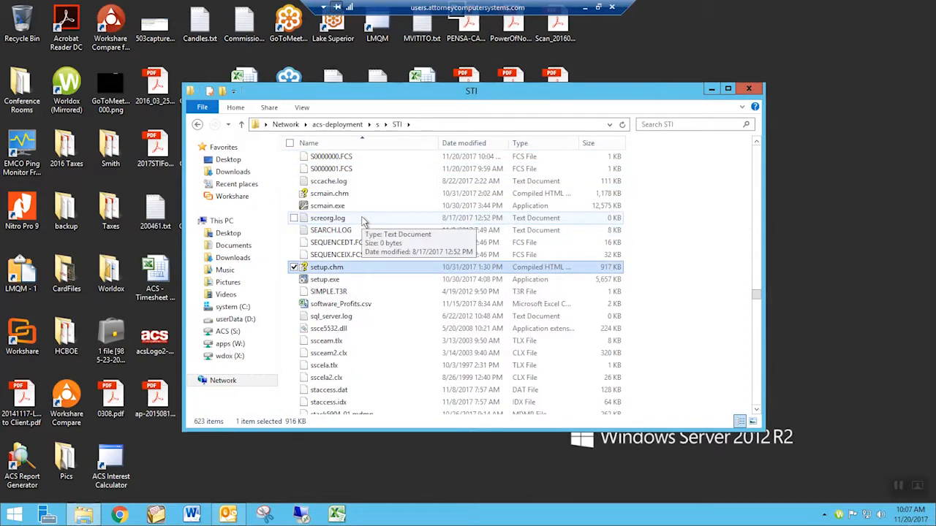
left_click(333, 280)
double_click(333, 280)
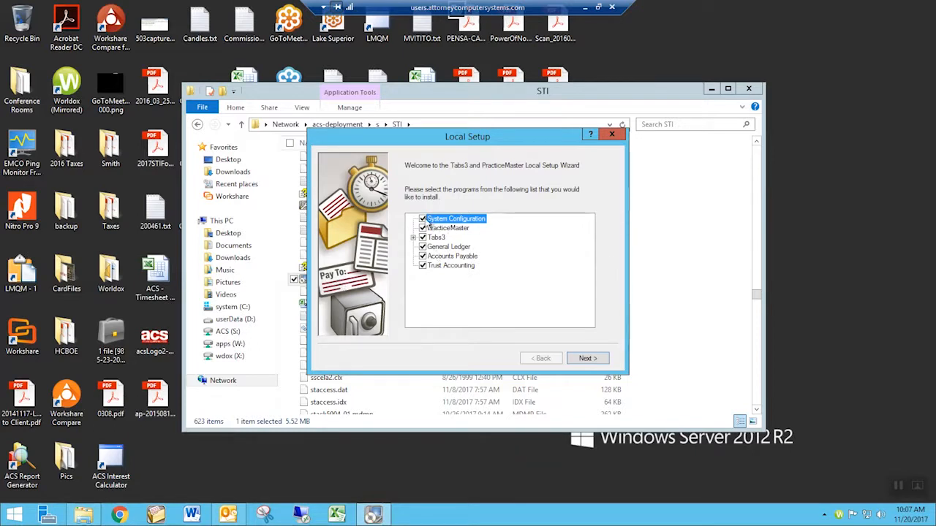
Exclude System Configuration, General Ledger, Accounts Payable and Trust Accounting from the programs to install
left_click(422, 219)
left_click(422, 246)
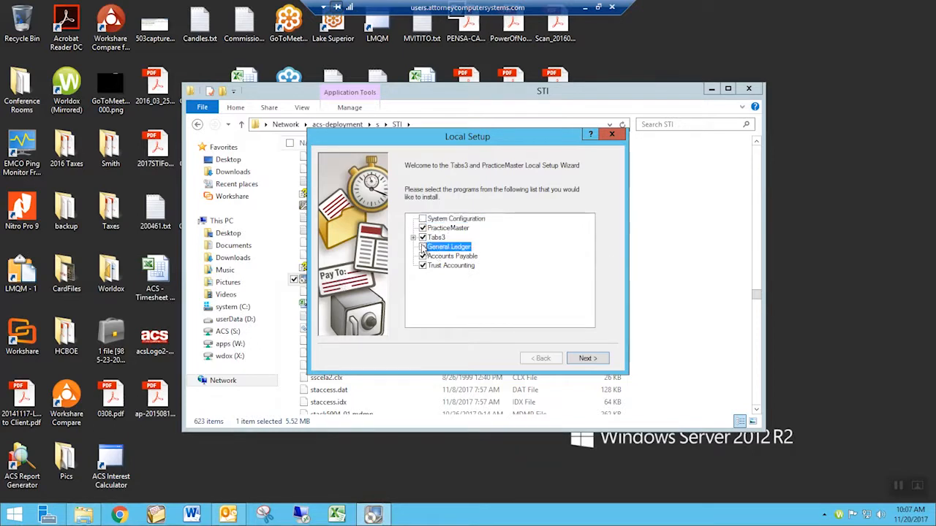
left_click(421, 256)
left_click(422, 266)
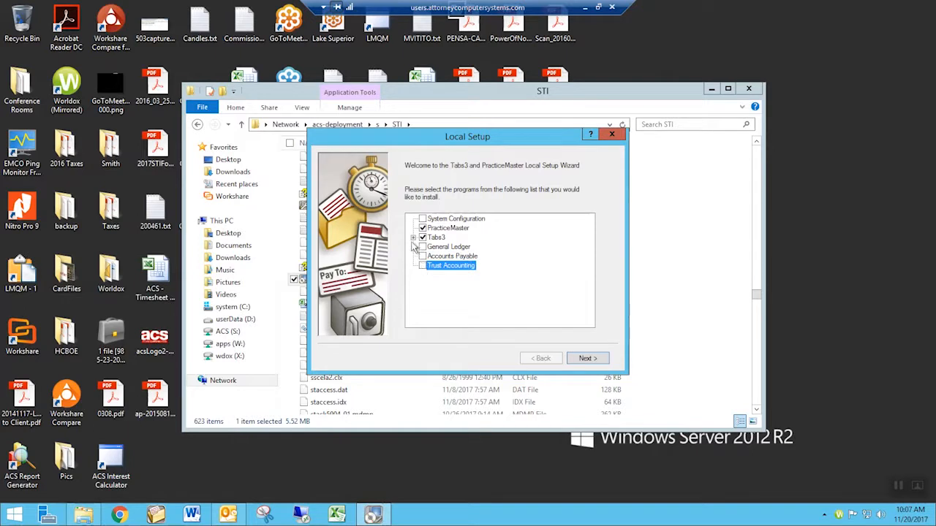
Exclude Taskbill, ASCII to Tabs3 Interface and Tabs3 Device Interface under Tabs3, and continue to the install folder choice
left_click(413, 238)
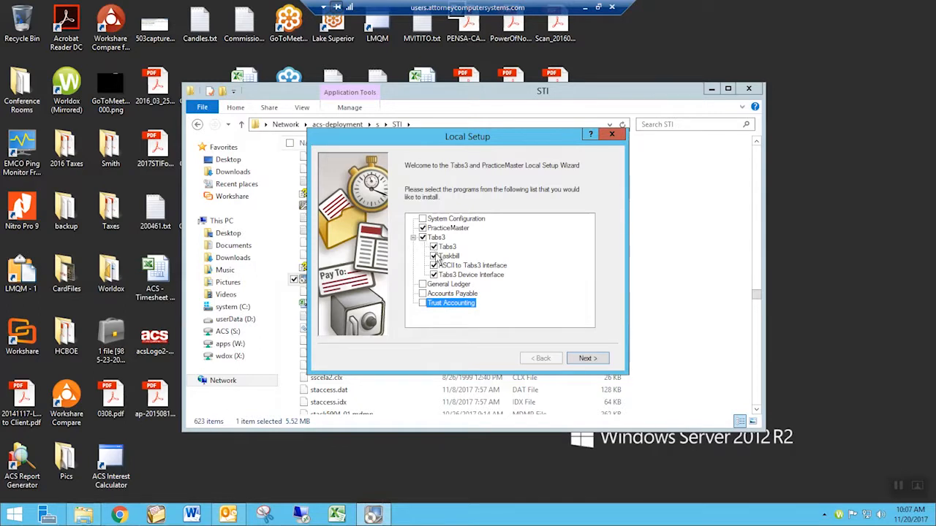
left_click(434, 256)
left_click(434, 266)
left_click(434, 275)
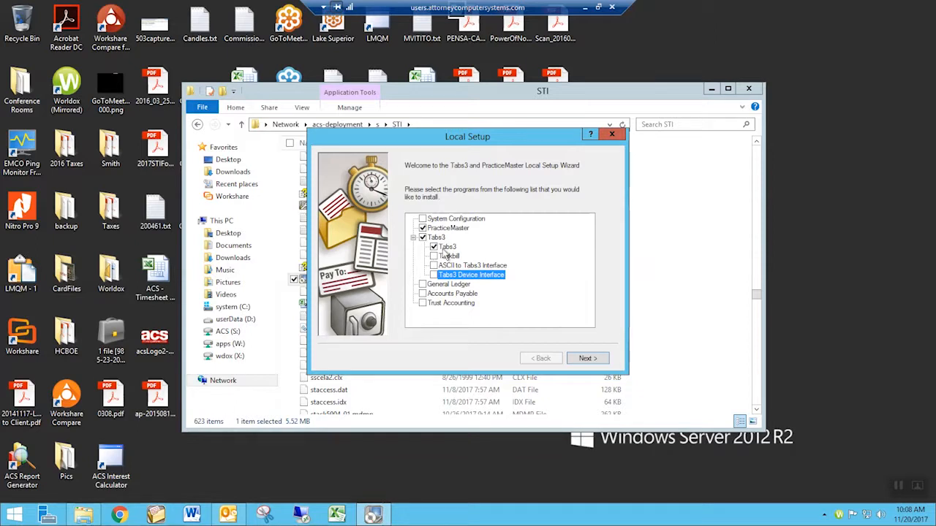
left_click(587, 359)
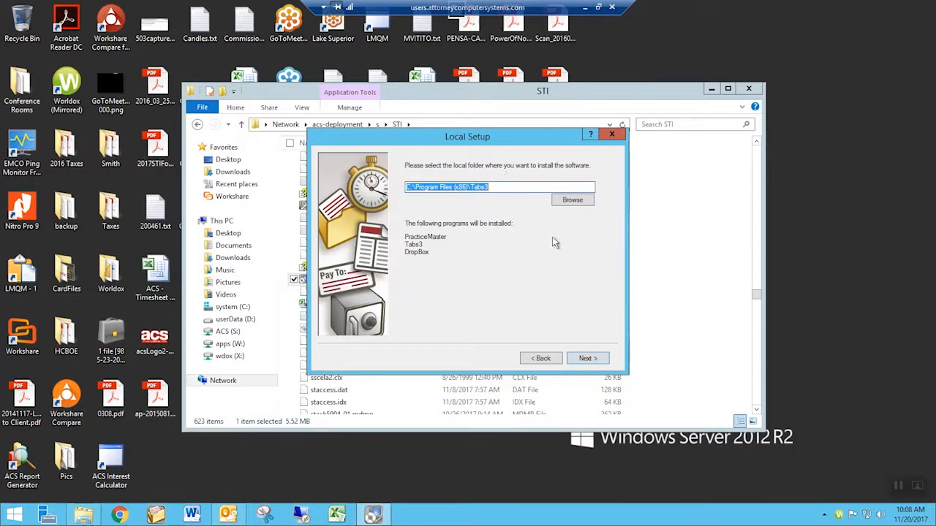
Install the programs to C:\Program Files (x86)\Tabs3 with desktop icons, replacing the existing icons in the Tabs3 & PracticeMaster program group
left_click(589, 358)
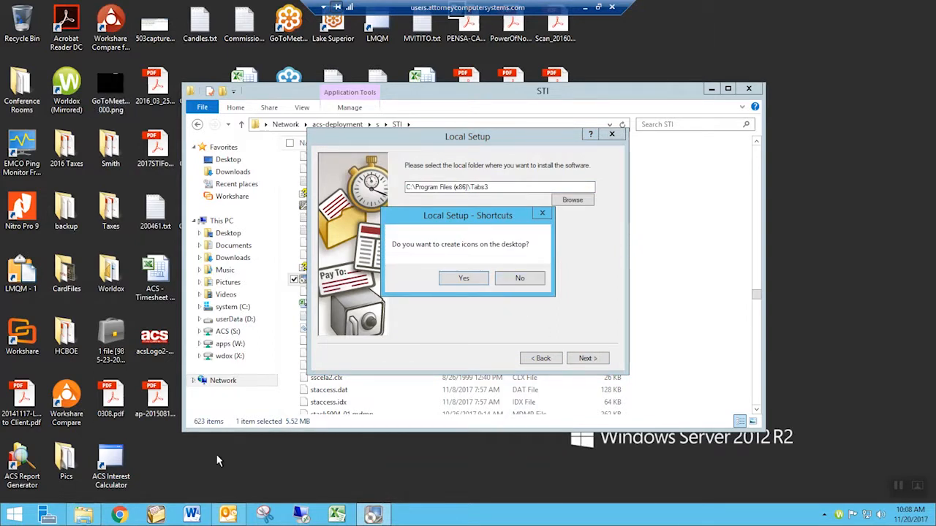
left_click(465, 279)
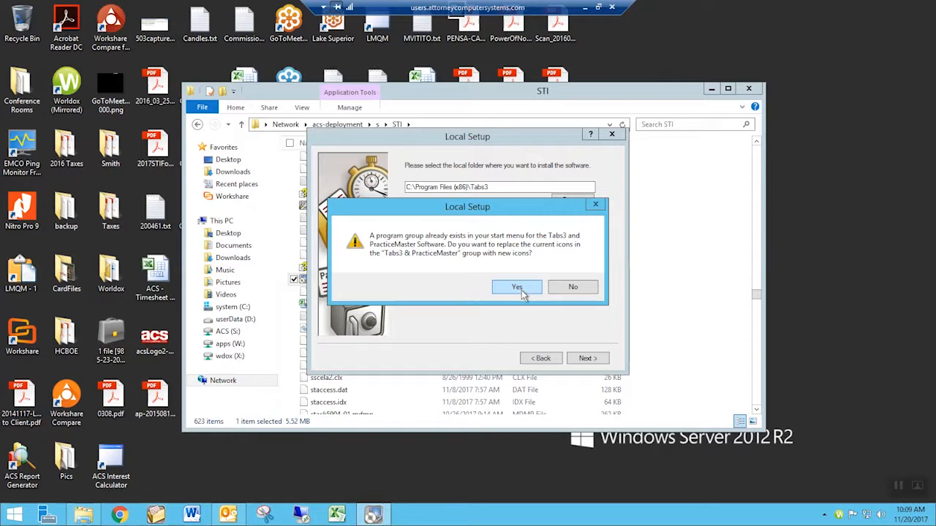
left_click(521, 290)
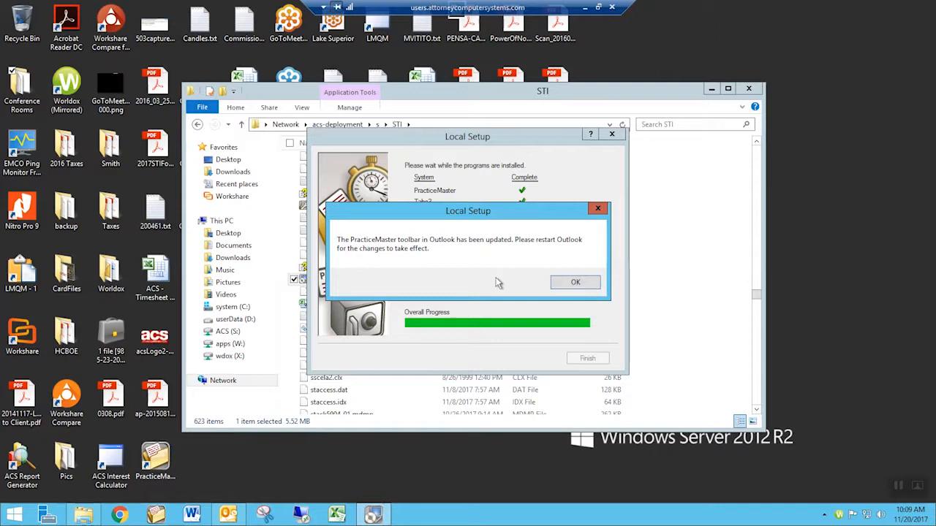
Acknowledge the Outlook restart notice to finish Local Setup, and minimize the STI folder window
left_click(577, 284)
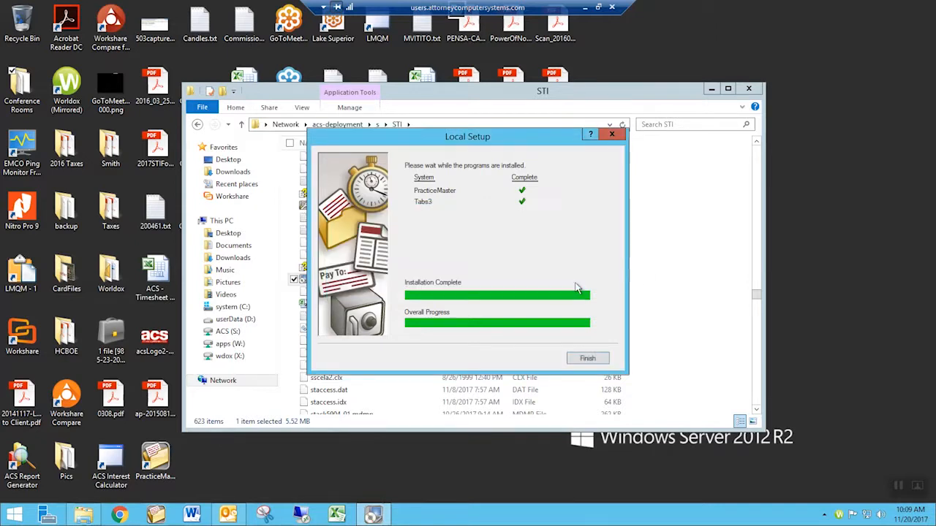
left_click(591, 359)
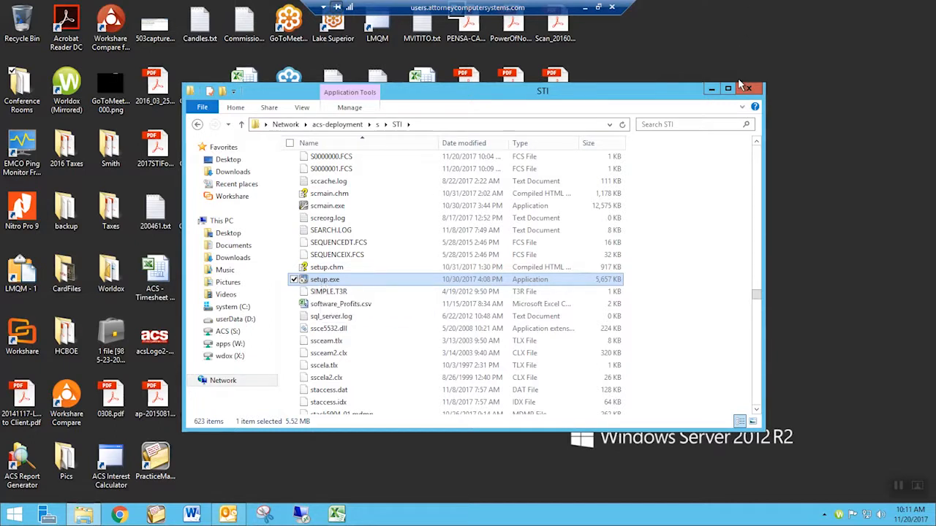
left_click(710, 90)
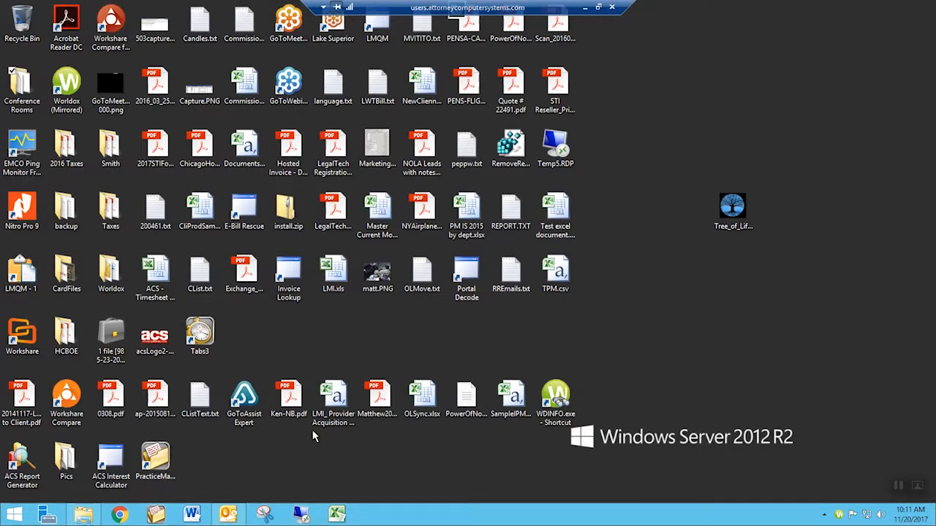
Open Programs and Features in Control Panel to view the list of installed programs
left_click(15, 514)
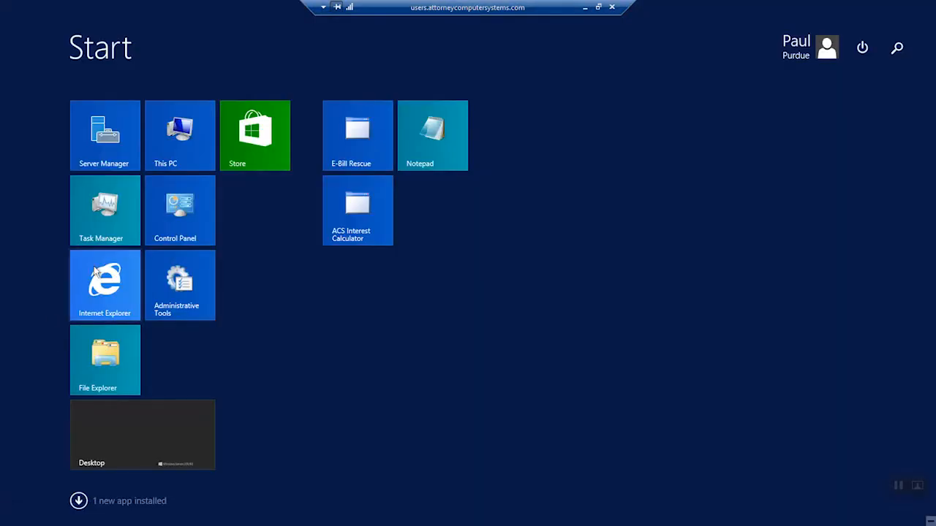
left_click(171, 221)
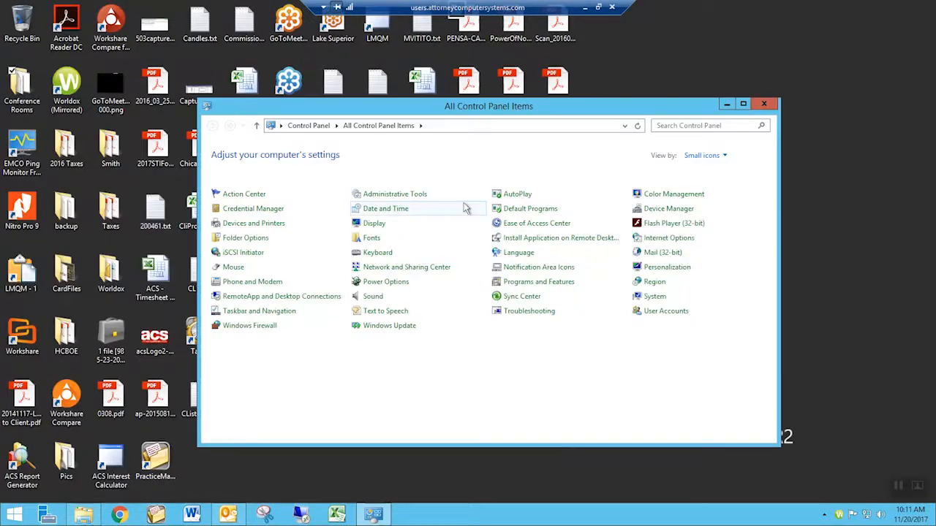
left_click(533, 283)
left_click(365, 368)
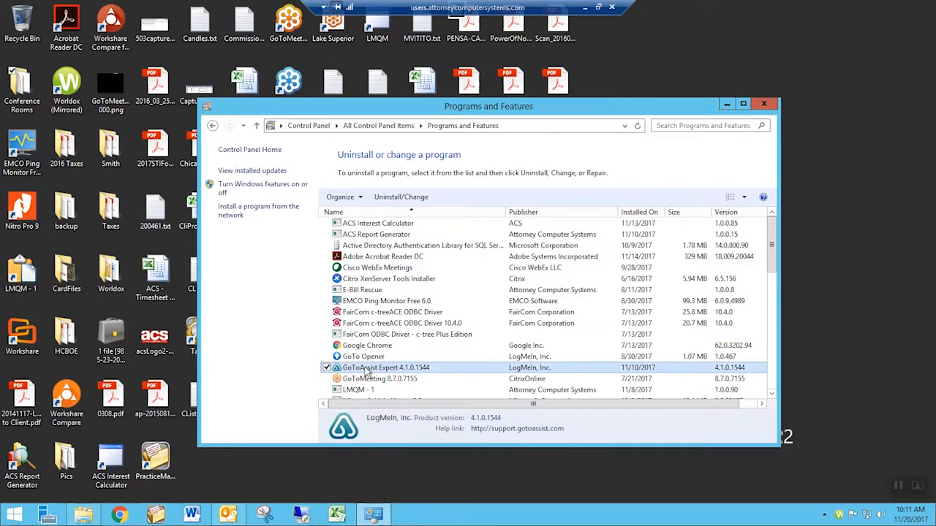
Find Tabs3/PracticeMaster Local Installation among the installed programs, show its Uninstall/Change option, and close the window
scroll(366, 373, "down", 5)
scroll(367, 371, "down", 8)
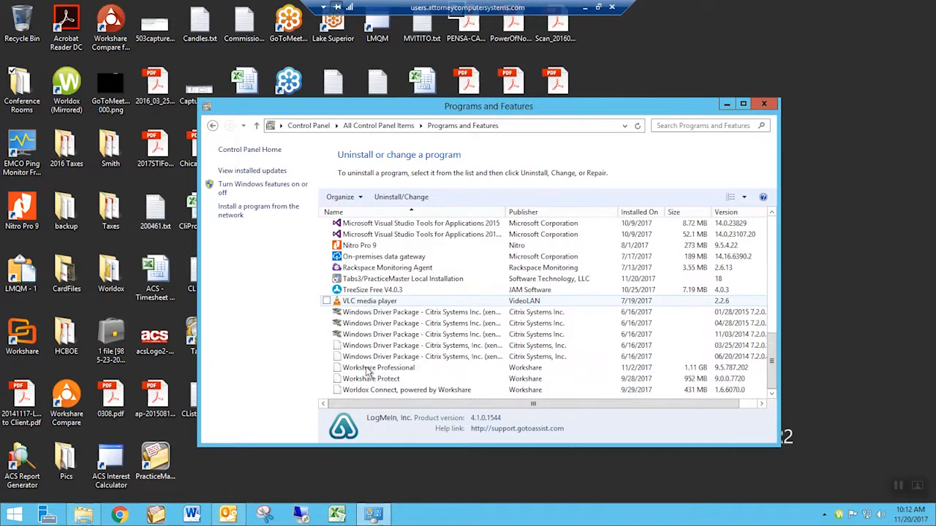
scroll(370, 372, "up", 4)
scroll(369, 371, "down", 2)
scroll(370, 371, "down", 1)
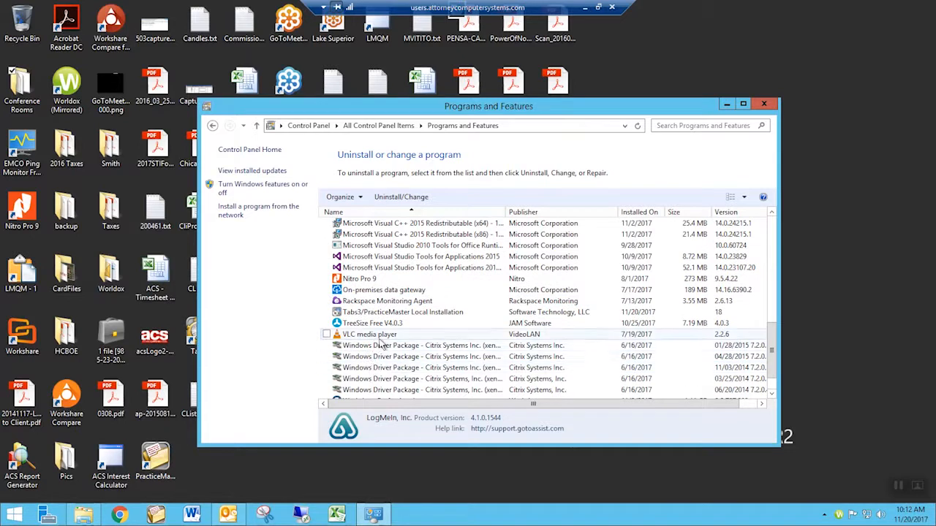
left_click(383, 316)
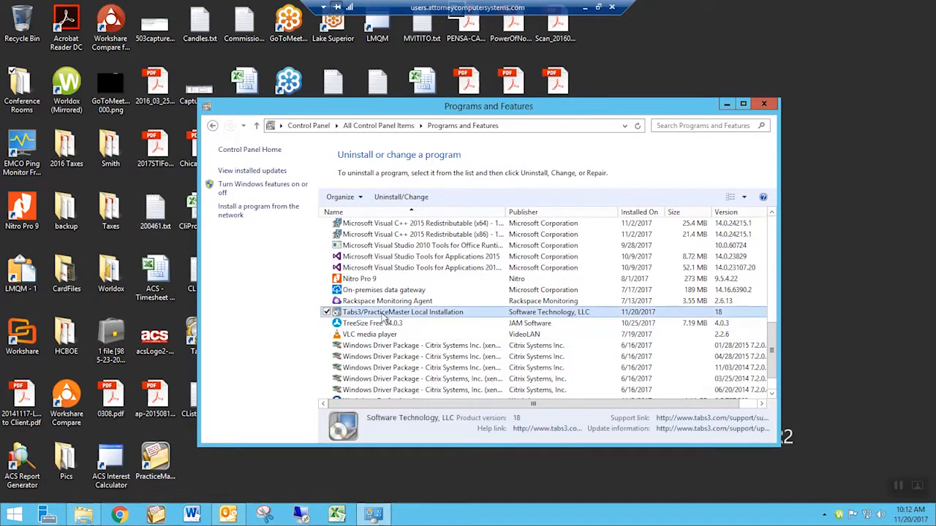
right_click(385, 317)
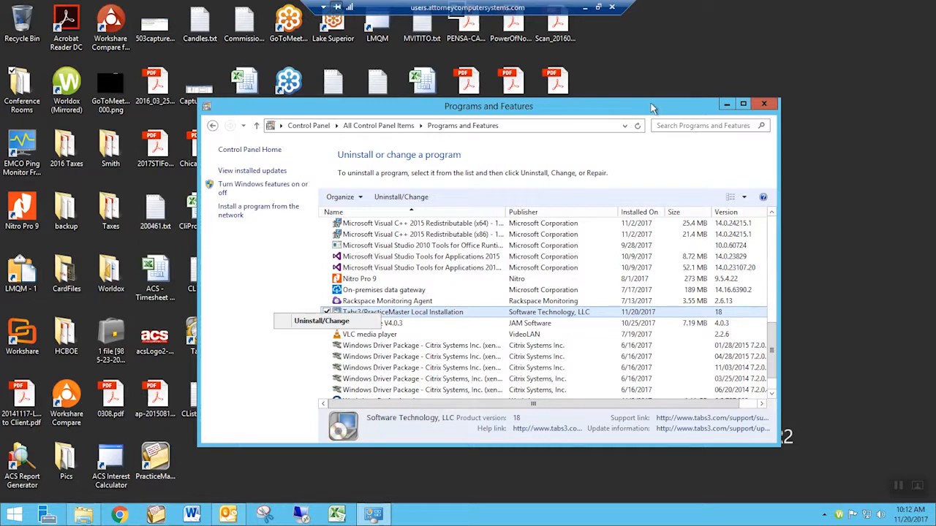
left_click_drag(678, 109, 680, 109)
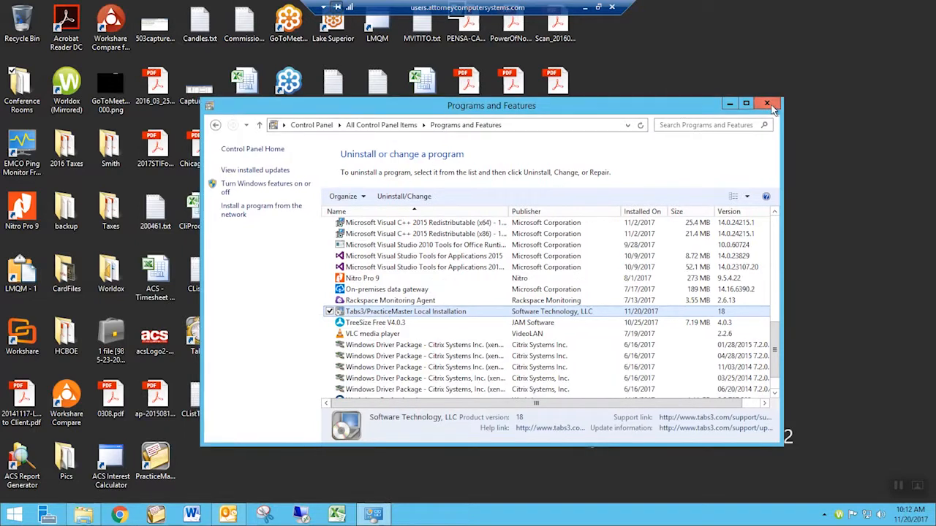
left_click(769, 106)
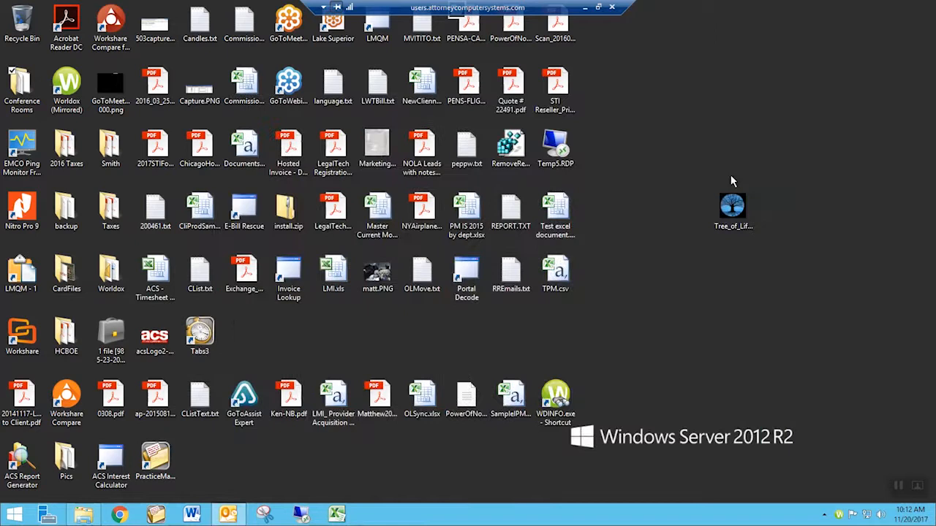
Locate uninst.exe in the STI folder by the start of its name, and close the folder window
left_click(82, 515)
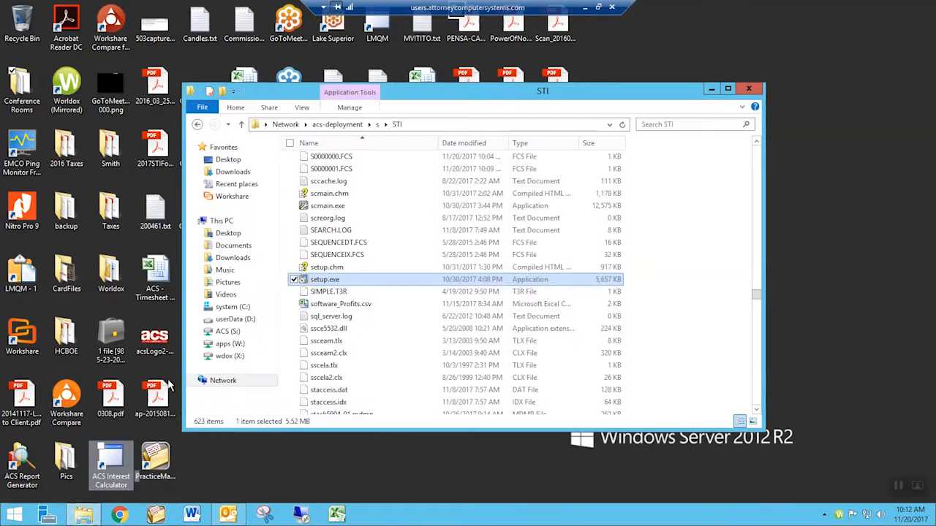
left_click(334, 342)
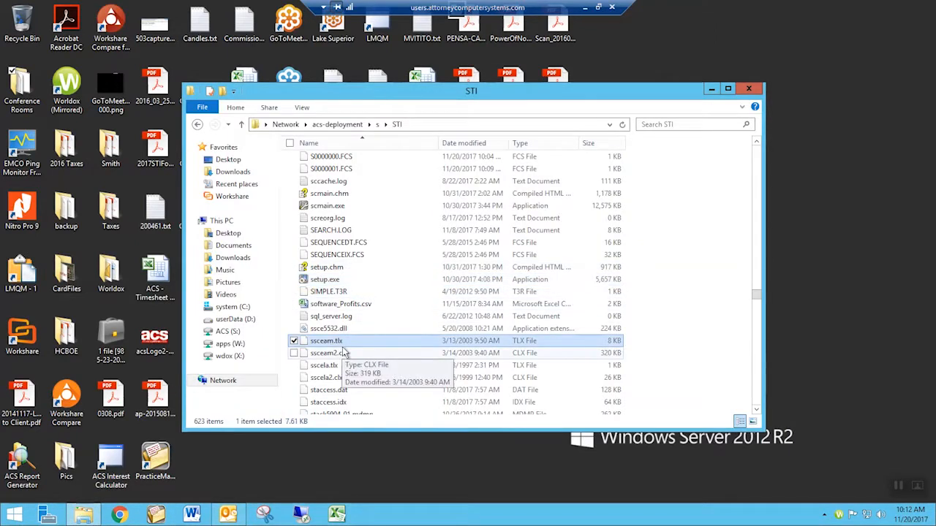
key("u")
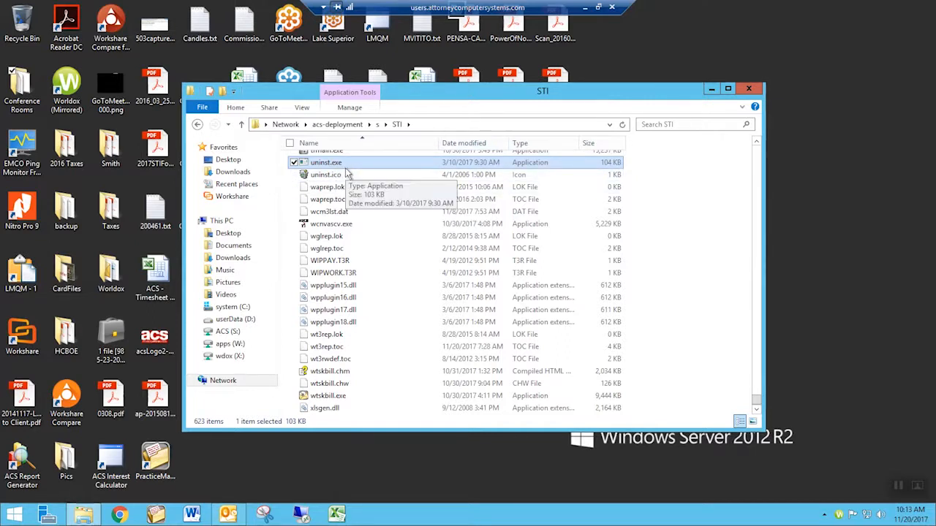
left_click(756, 91)
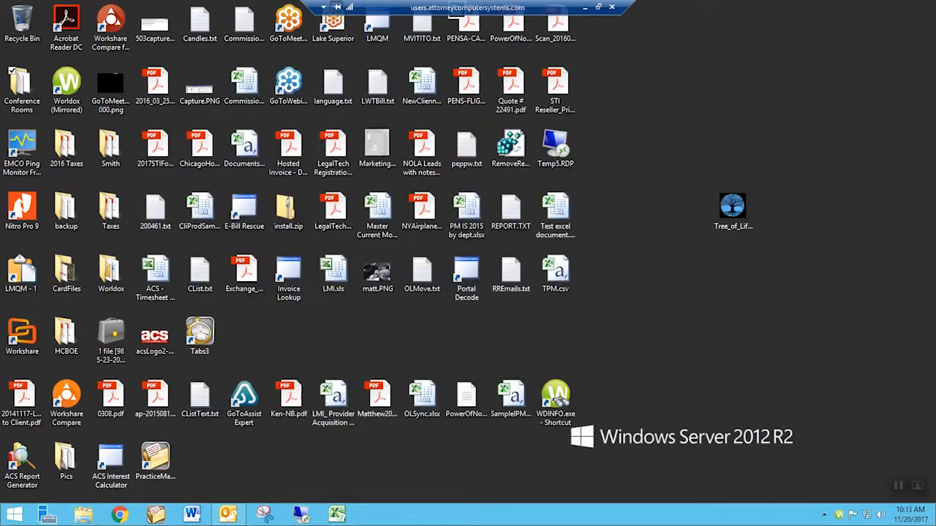
Reopen Programs and Features and bring up the Uninstall/Change option for Tabs3/PracticeMaster Local Installation
left_click(14, 514)
left_click(176, 236)
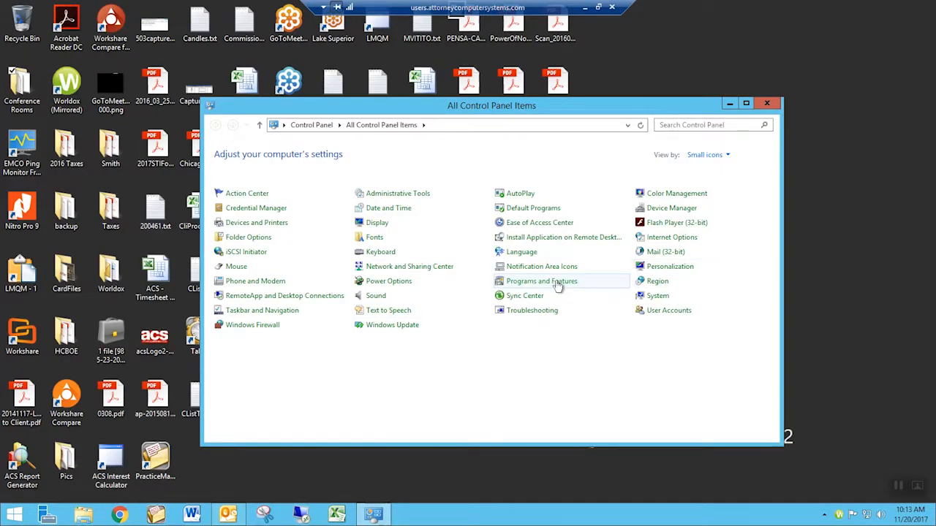
scroll(374, 353, "down", 10)
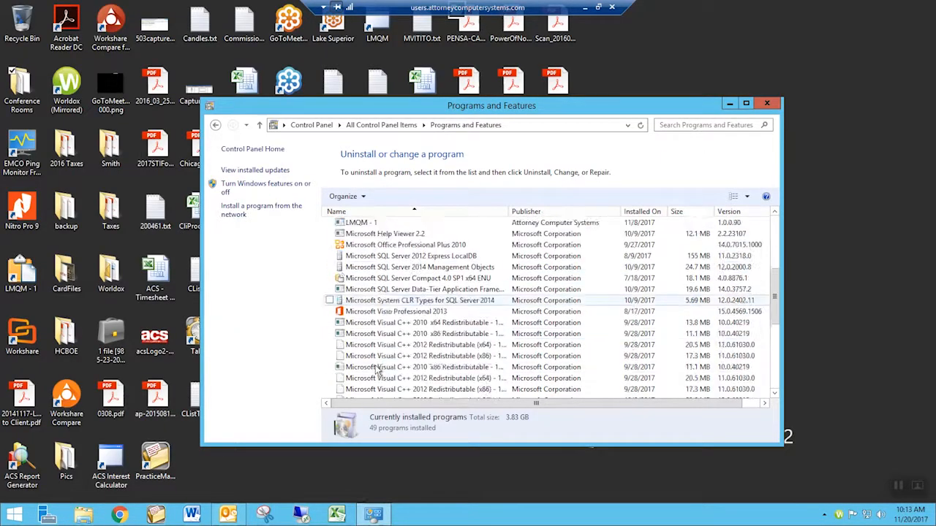
scroll(375, 353, "down", 3)
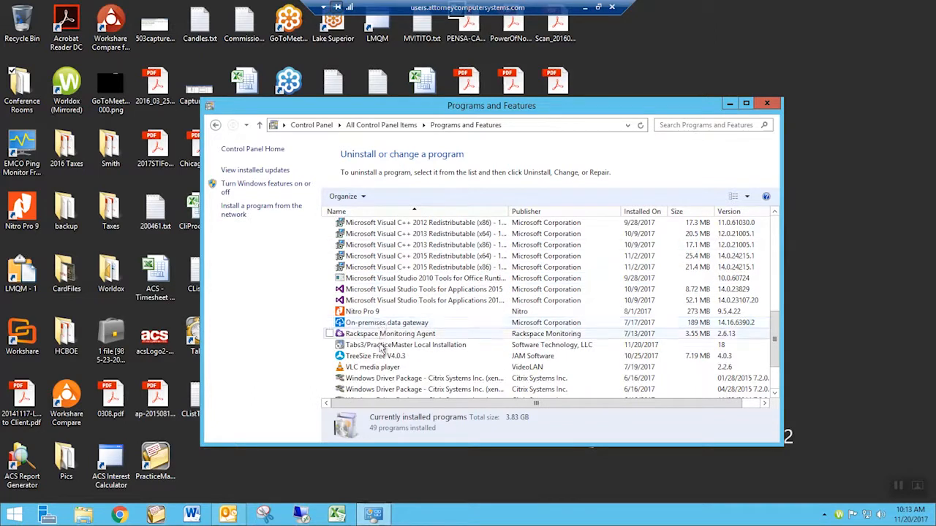
right_click(379, 345)
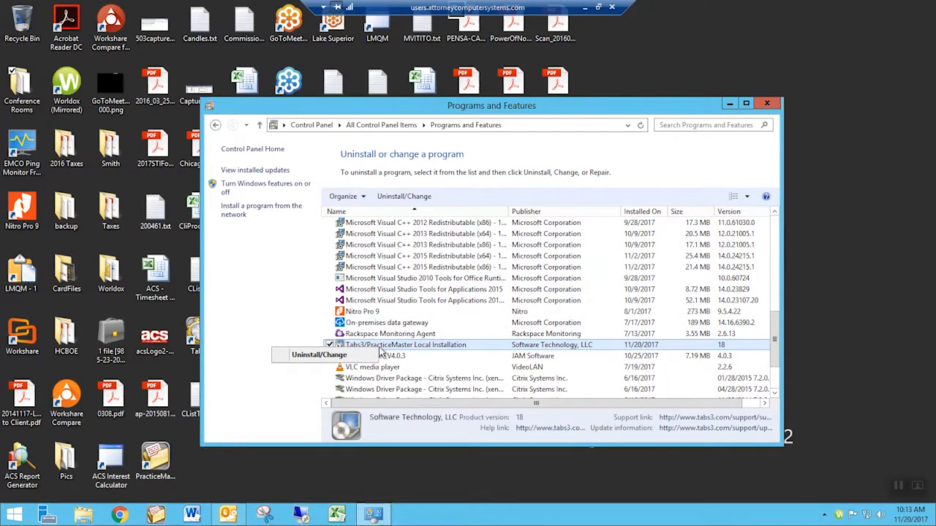